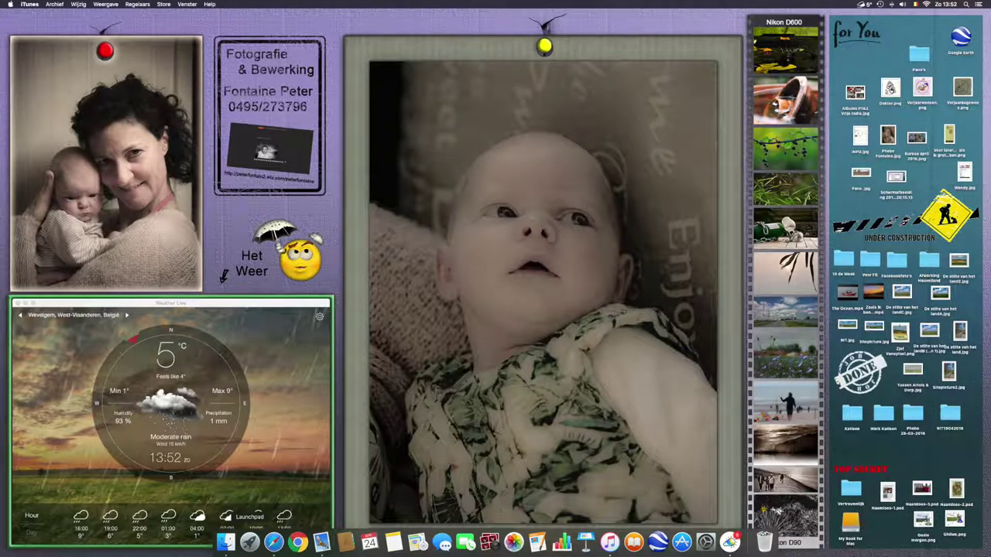
# Launch Adobe Photoshop CC 2015 from the macOS Launchpad
pyautogui.click(249, 542)
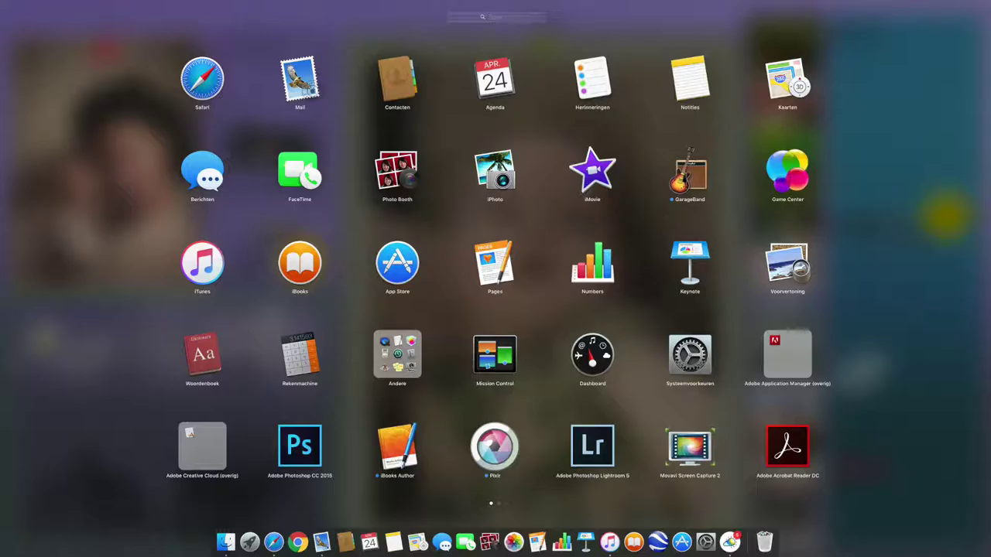
pyautogui.click(299, 447)
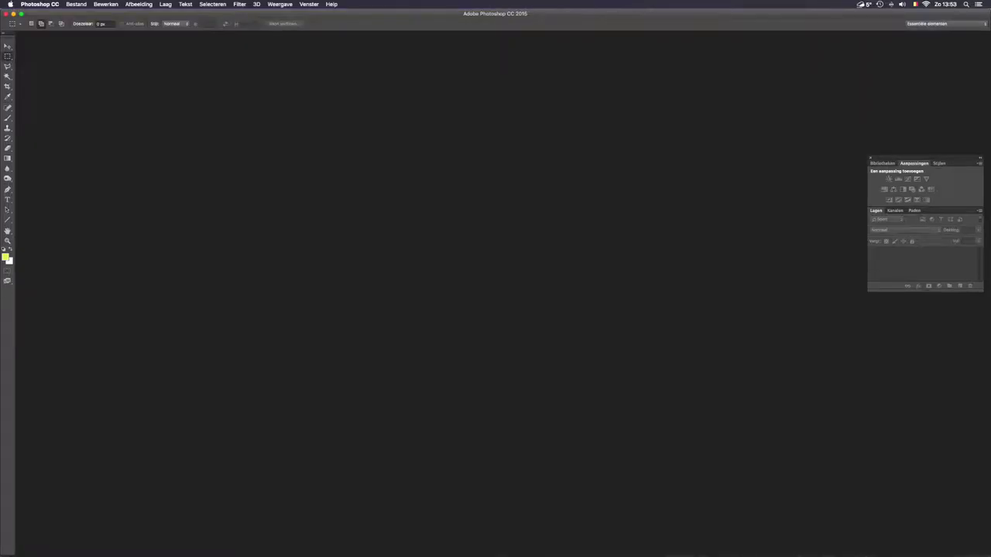
# Create a 2000 × 1500 px transparent document, add an empty layer, select all, and set up a White fill
pyautogui.press('super+n')
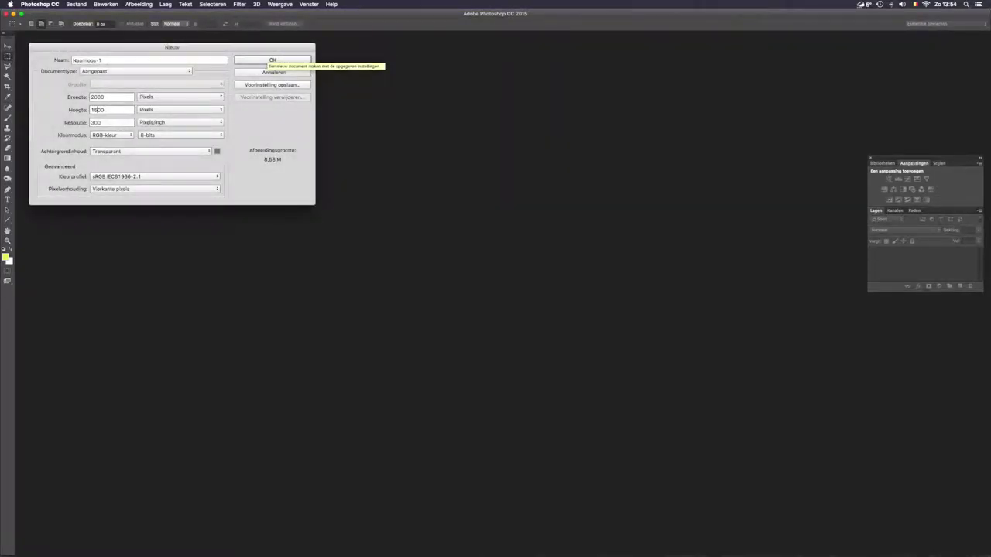
pyautogui.click(268, 60)
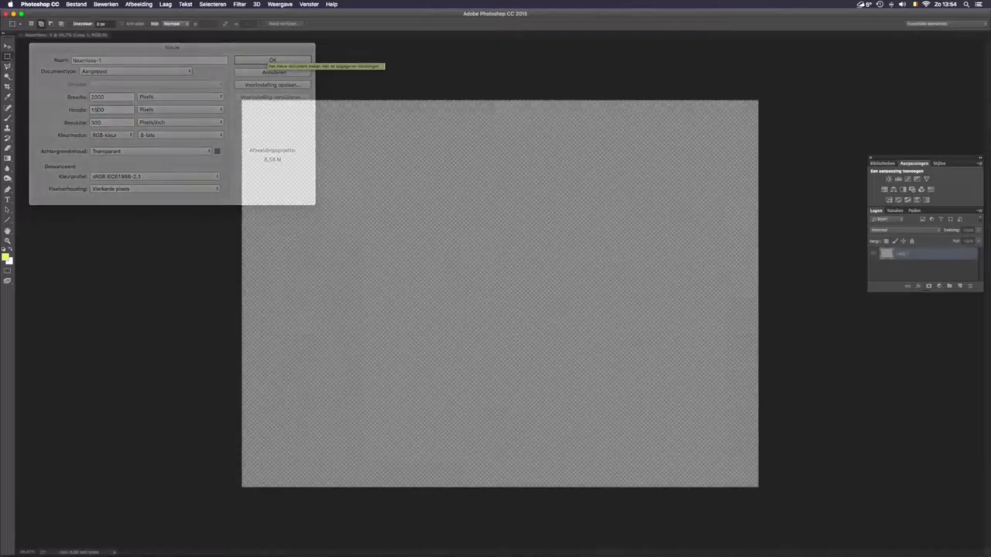
pyautogui.click(960, 286)
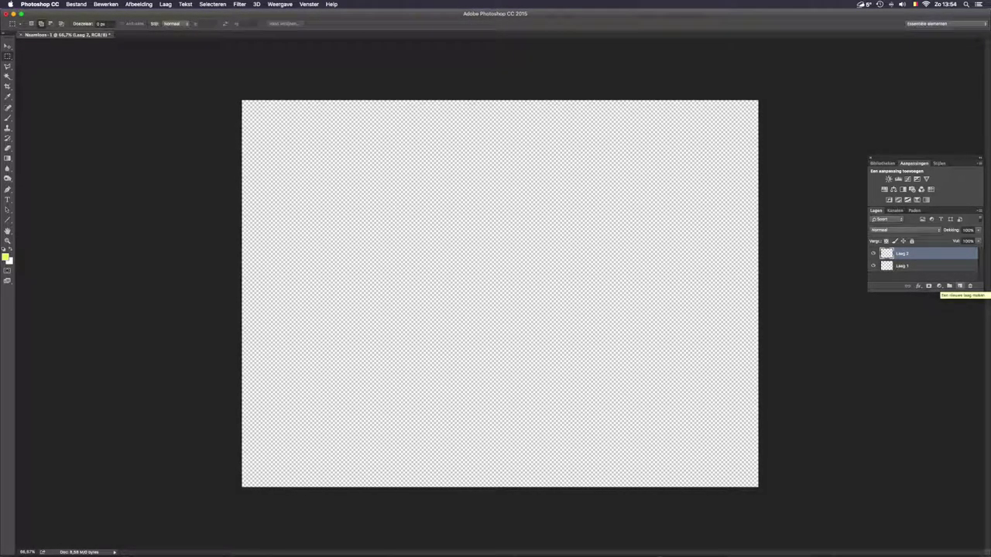
pyautogui.press('super+a')
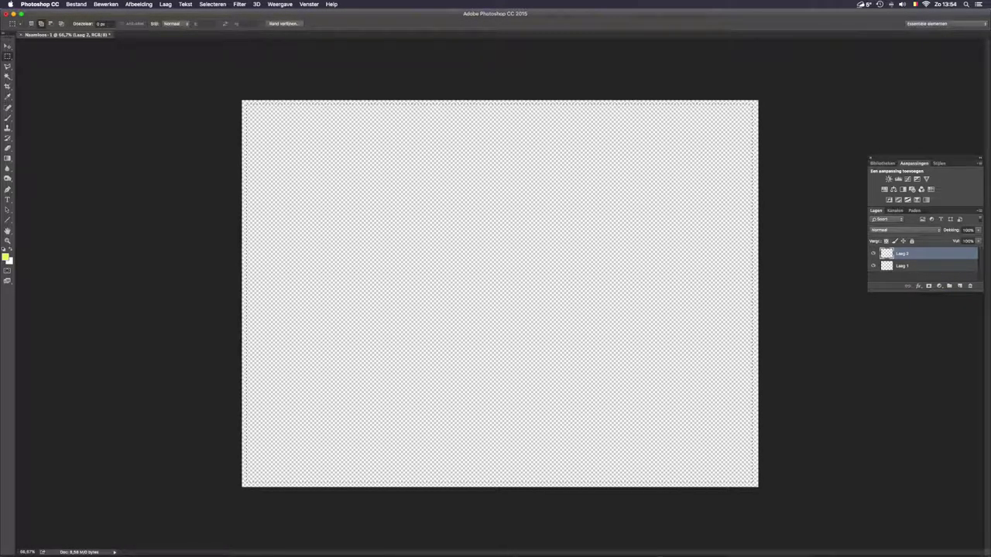
pyautogui.hotkey('shift', 'BackSpace')
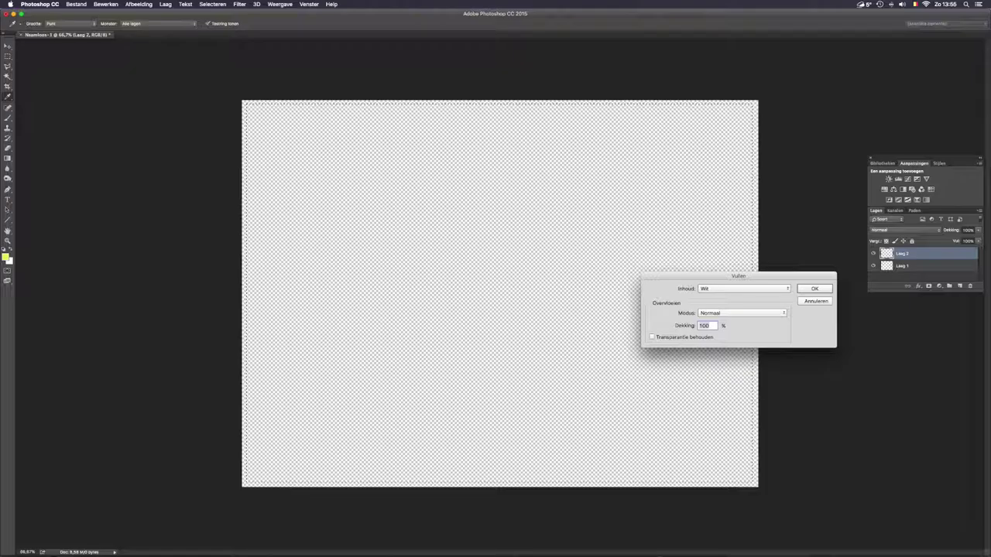
# Fill the new layer with white and deselect
pyautogui.press('Return')
pyautogui.click(212, 4)
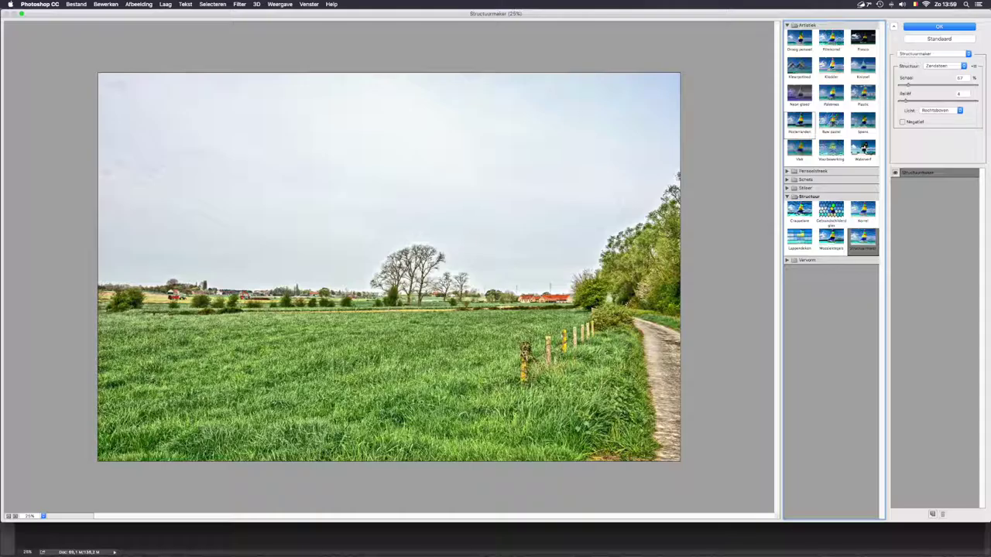
# Duplicate the photo's background layer, merge the visible layers, and copy the merged photo layer
pyautogui.click(799, 121)
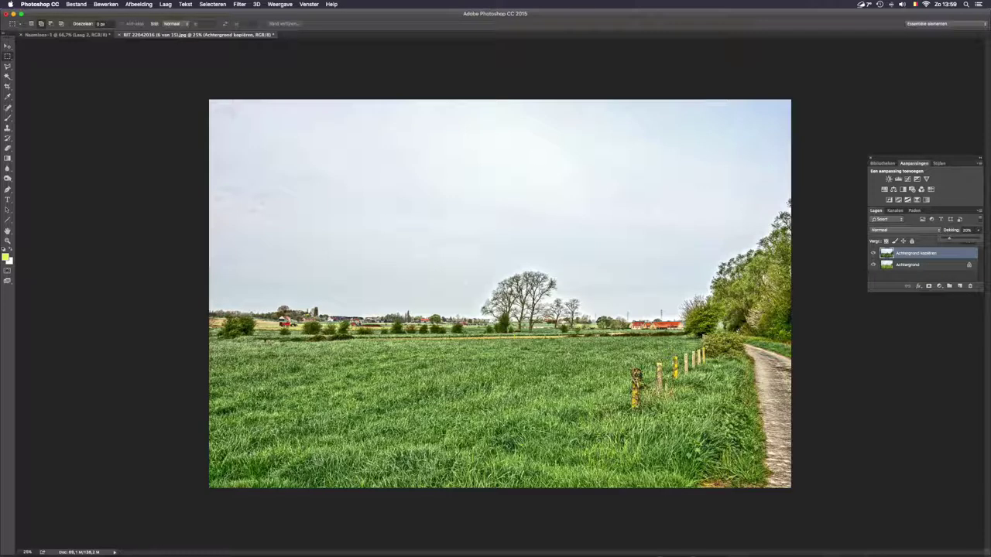
pyautogui.rightClick(863, 265)
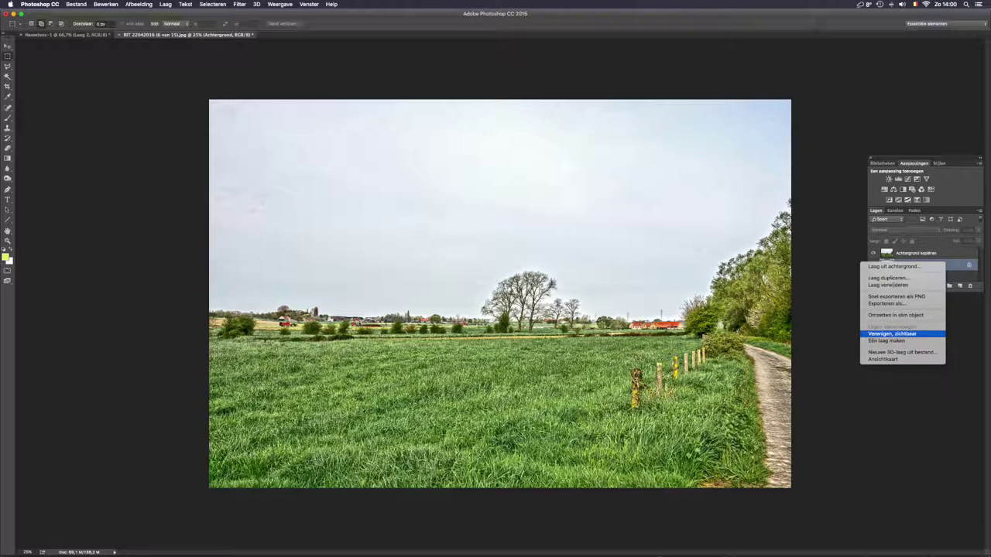
pyautogui.click(892, 333)
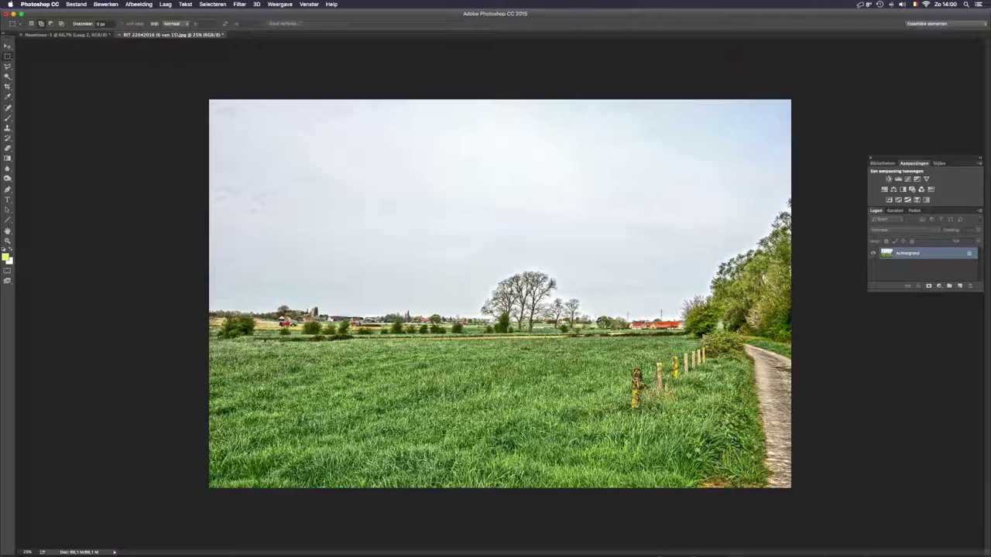
pyautogui.press('super+j')
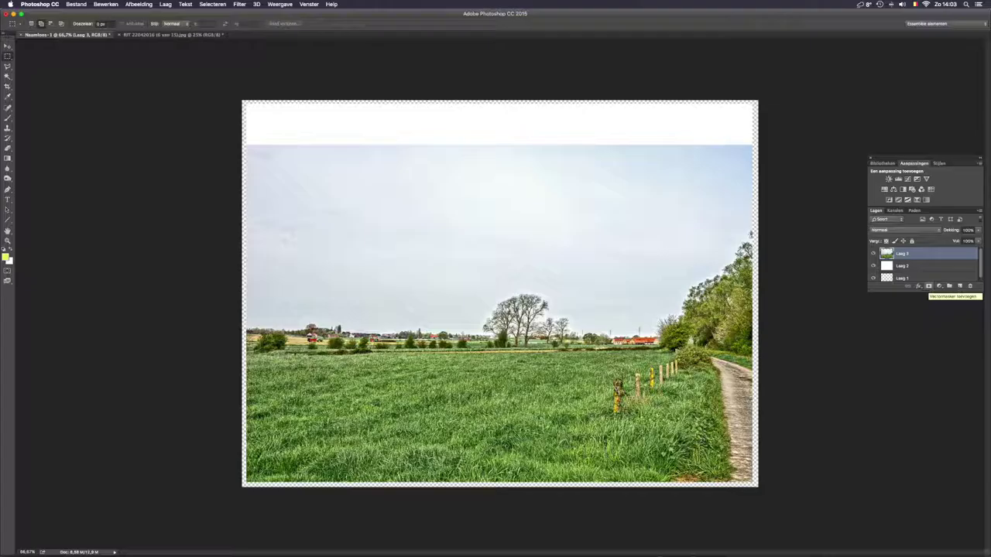
# Add a layer mask to the photo layer and apply a colour overlay with a chosen colour
pyautogui.click(929, 285)
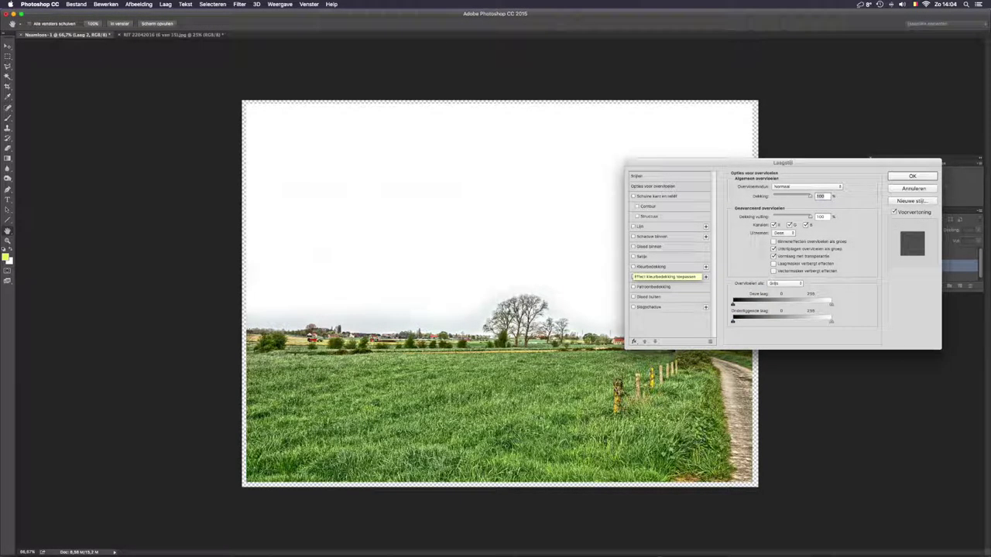
pyautogui.click(649, 267)
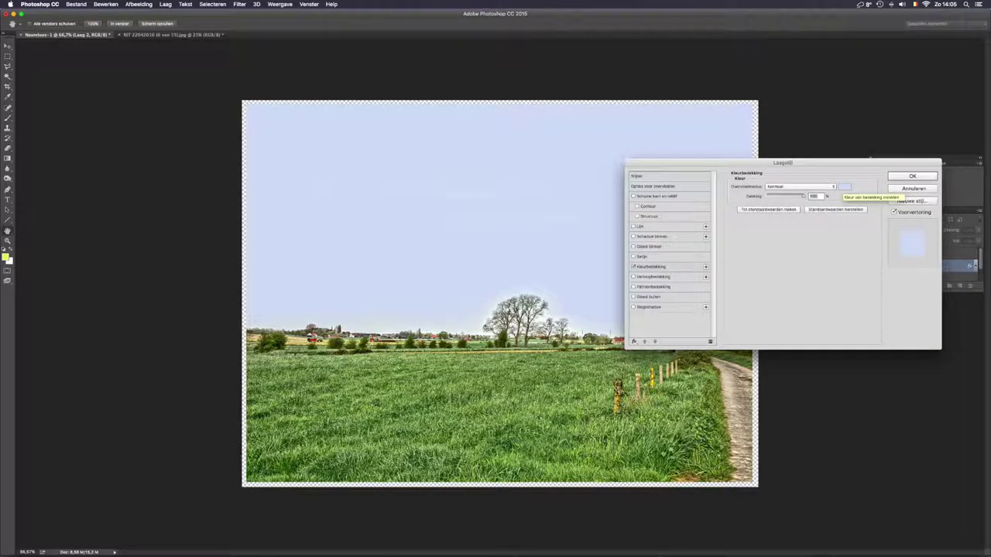
pyautogui.click(843, 187)
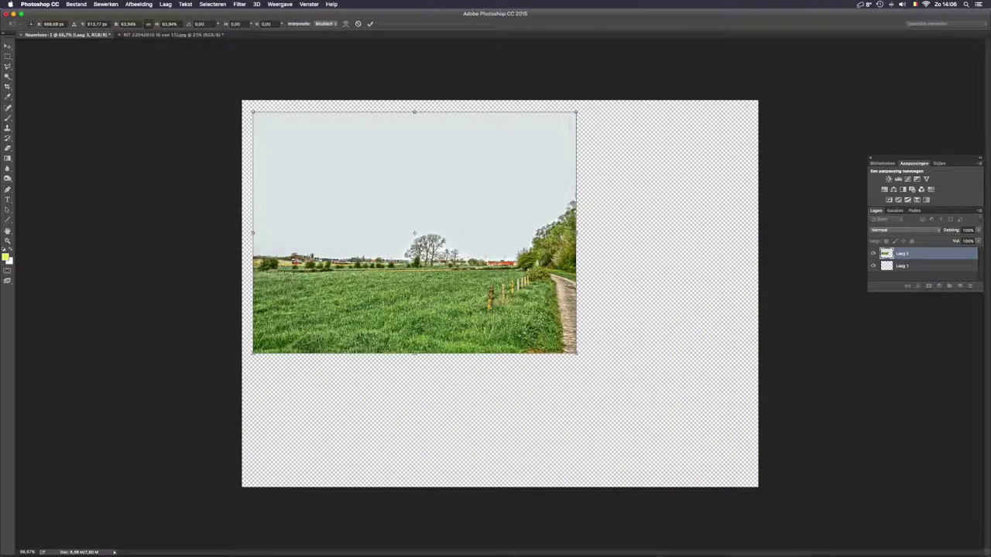
# Commit the photo resize, then give it a drop shadow and a coloured outer glow
pyautogui.press('super+d')
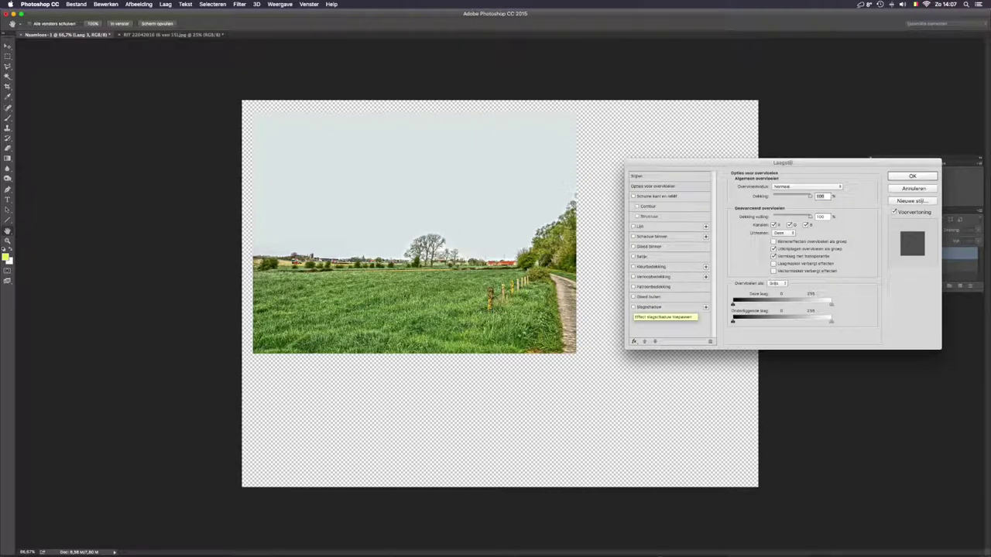
pyautogui.click(633, 307)
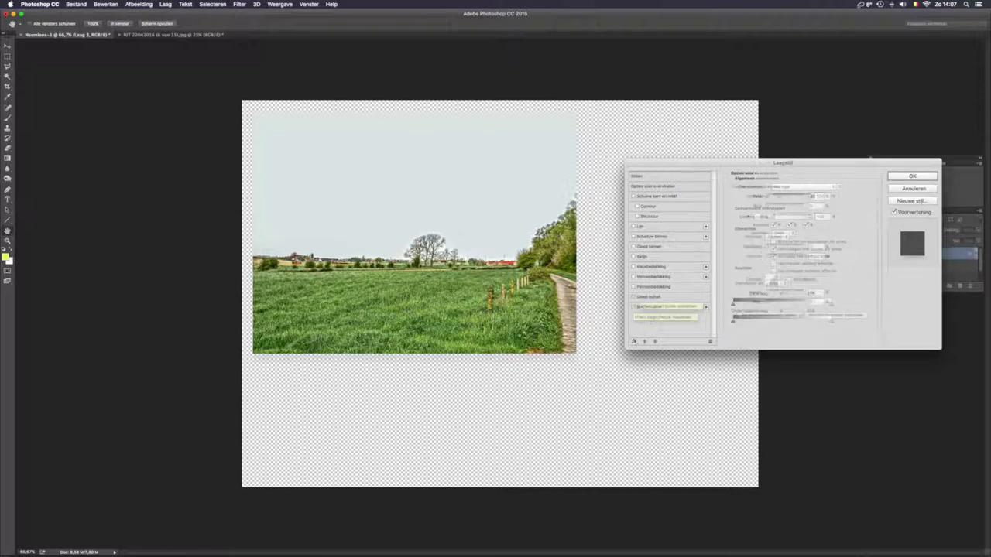
pyautogui.click(633, 297)
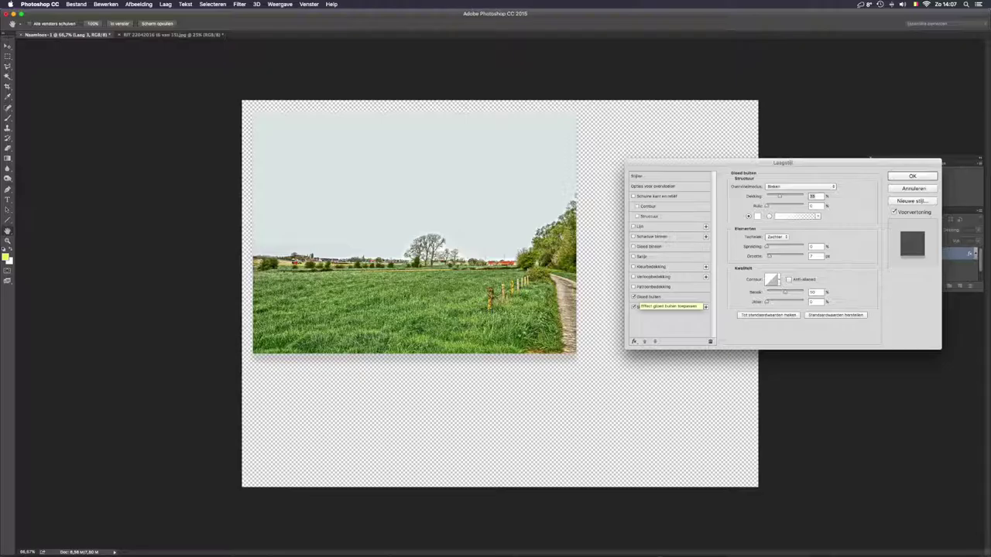
pyautogui.click(757, 216)
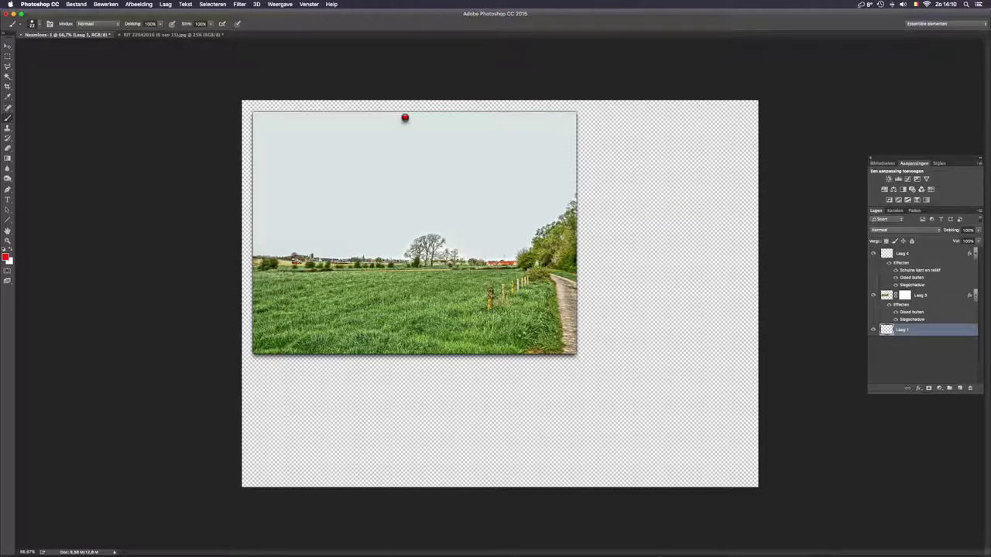
# Choose the large 252 px brush preset
pyautogui.click(31, 24)
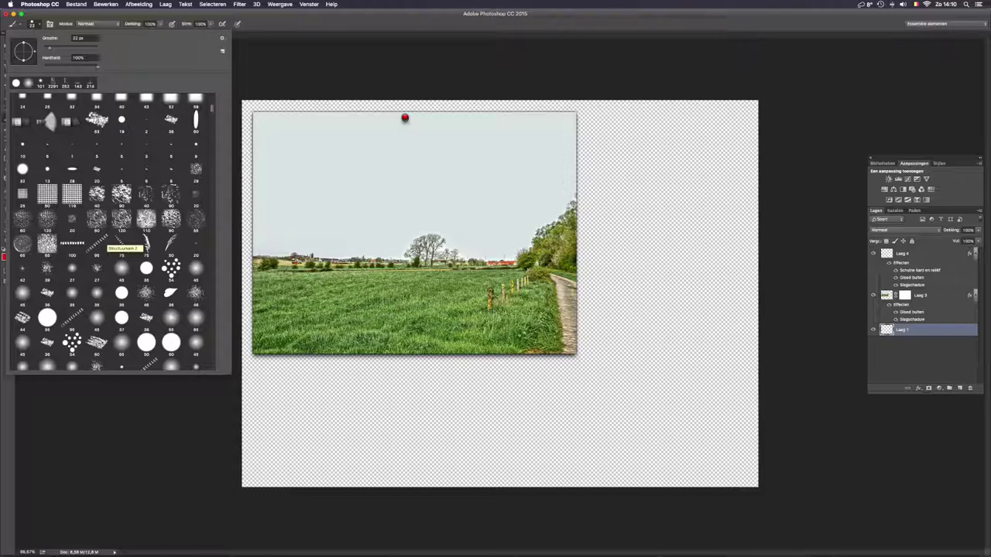
pyautogui.scroll(-10, 116, 244)
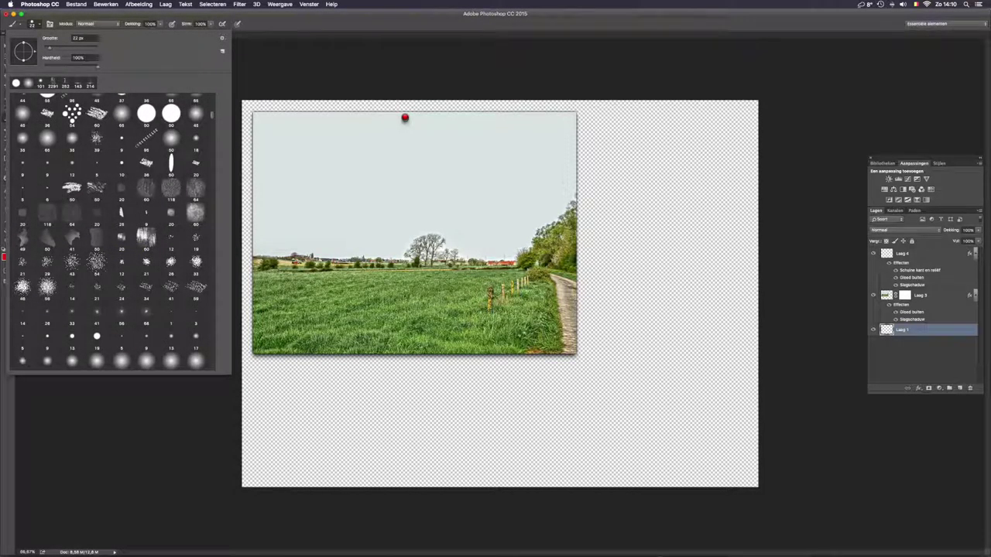
pyautogui.scroll(-10, 116, 244)
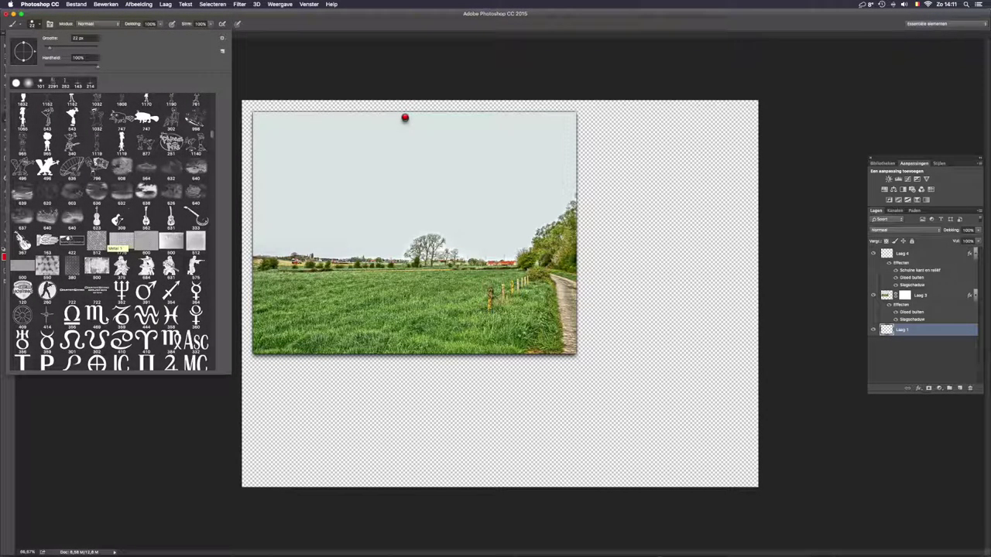
pyautogui.scroll(-8, 117, 244)
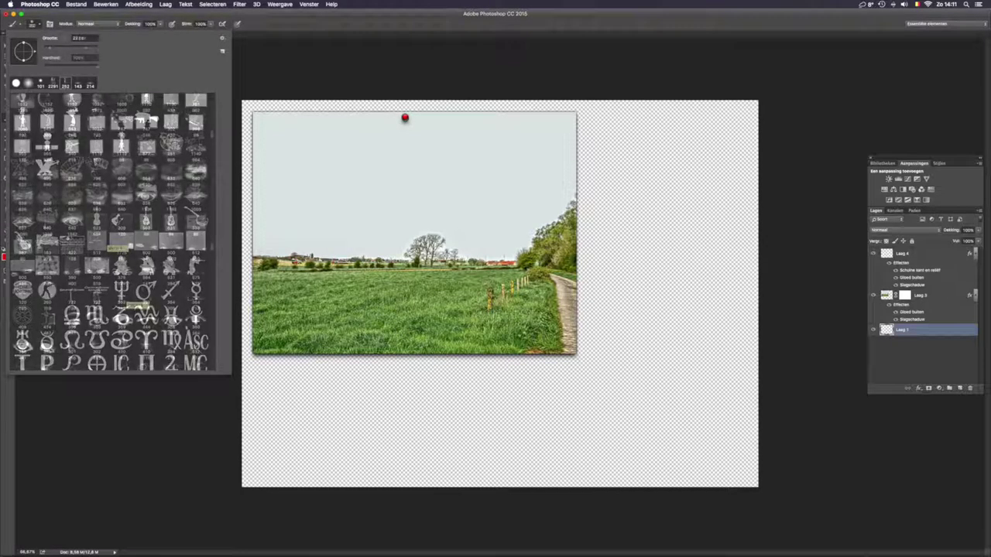
pyautogui.click(121, 296)
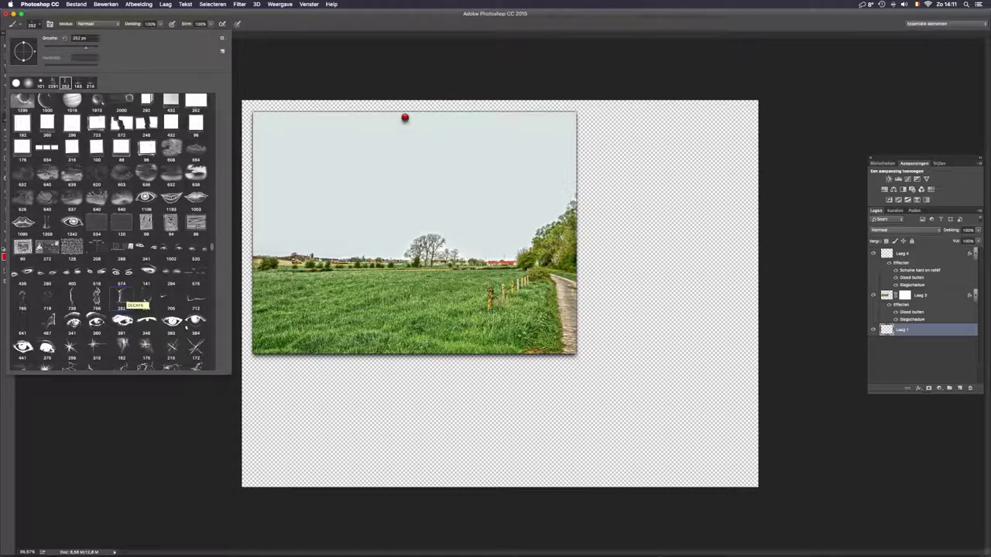
pyautogui.click(404, 108)
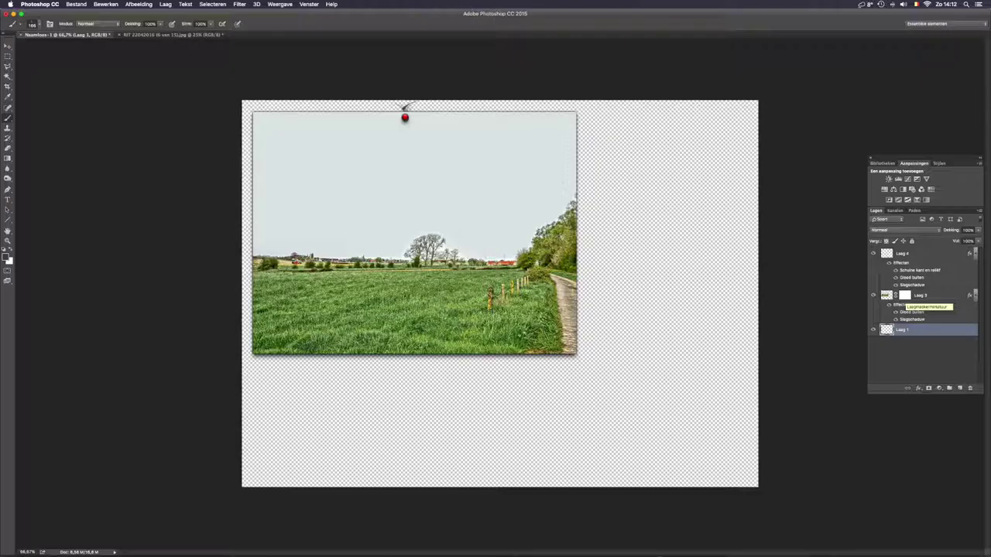
# On the photo layer's mask, stamp the letter brushes spelling VOILA across the sky
pyautogui.click(904, 295)
pyautogui.click(33, 24)
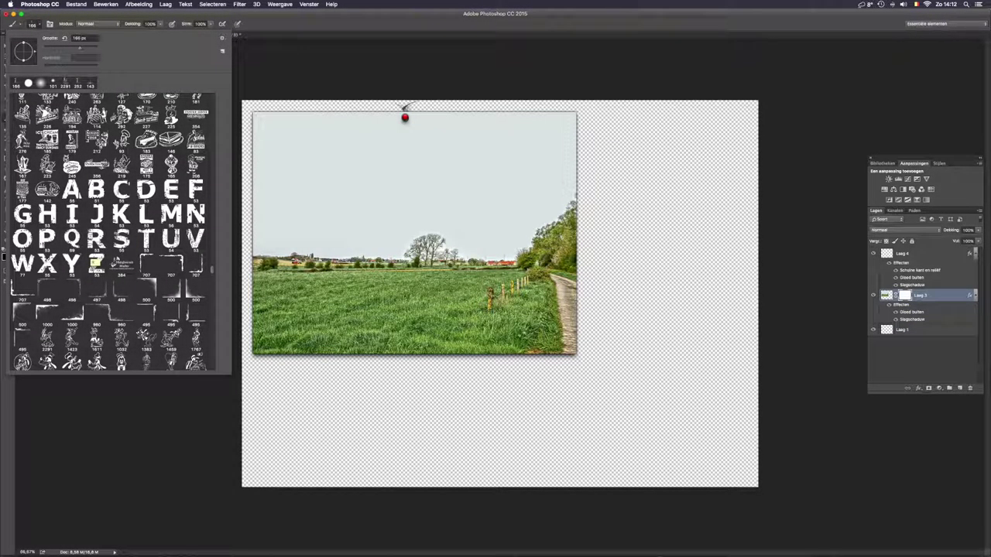
pyautogui.click(196, 238)
pyautogui.click(300, 161)
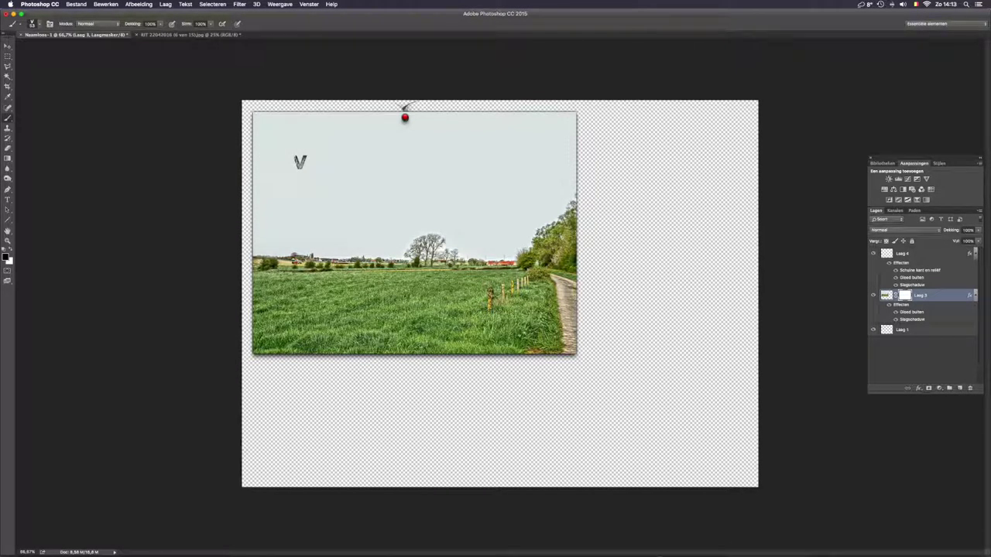
pyautogui.moveTo(301, 161); pyautogui.dragTo(353, 161)
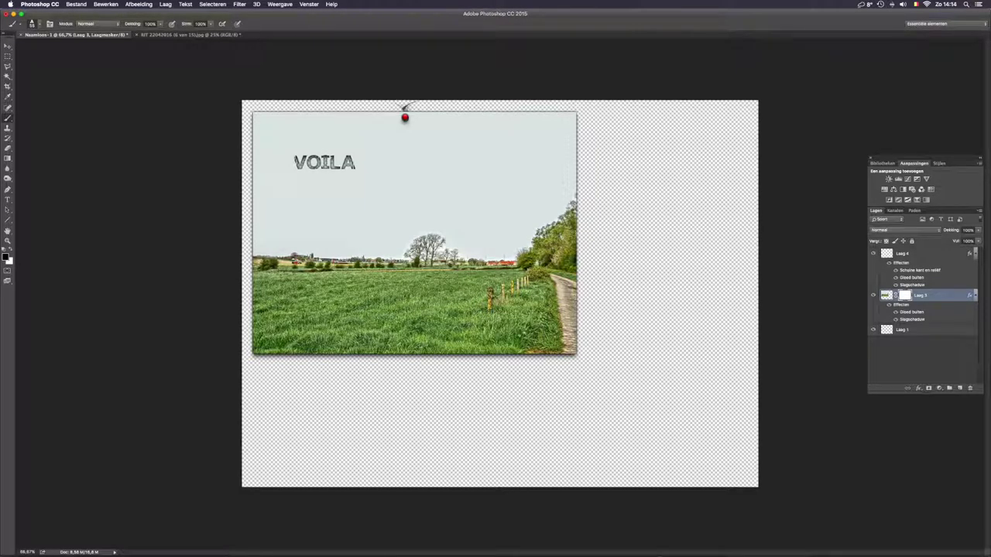
# Stamp a starburst over the left of VOILA and add a droplet stamp
pyautogui.click(32, 23)
pyautogui.scroll(-5, 109, 233)
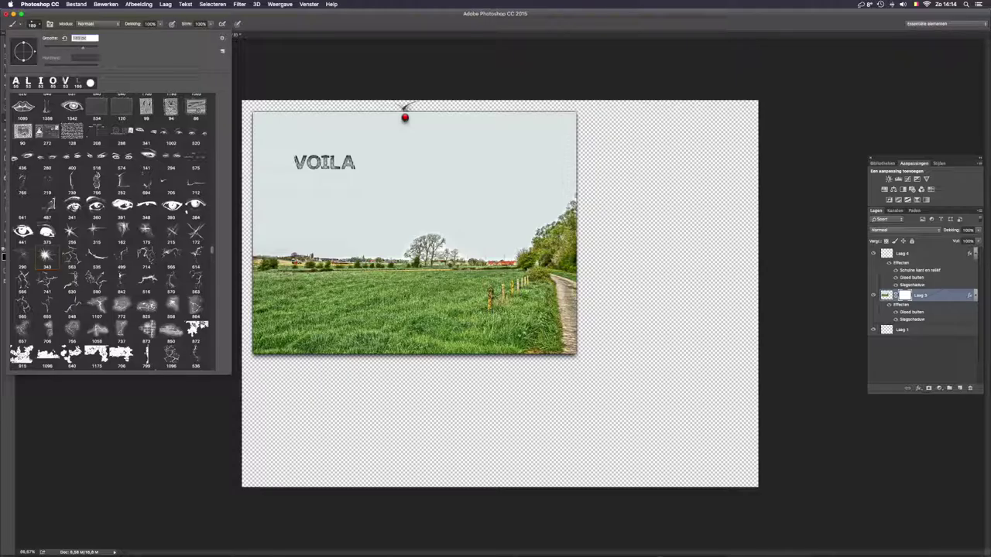
pyautogui.moveTo(288, 170); pyautogui.dragTo(296, 174)
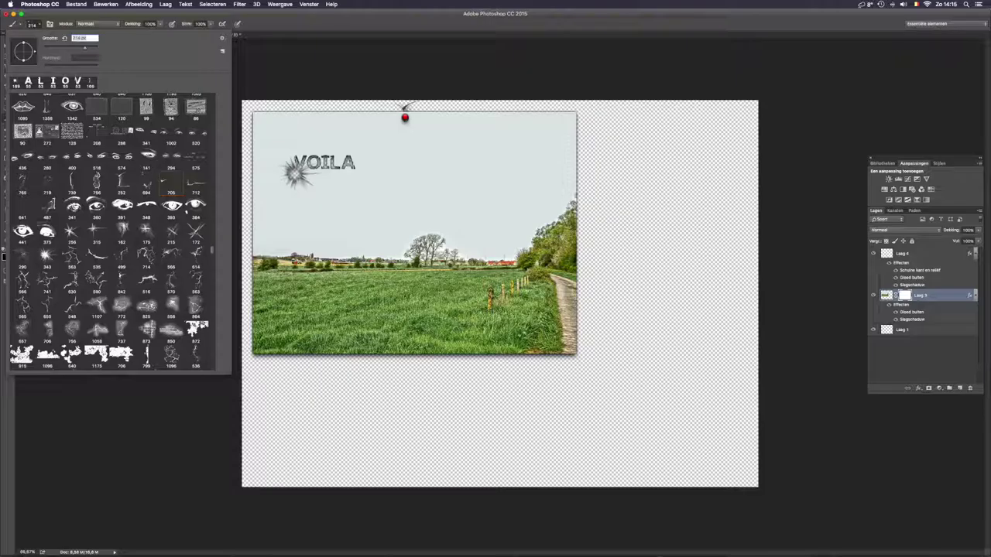
pyautogui.scroll(-5, 109, 232)
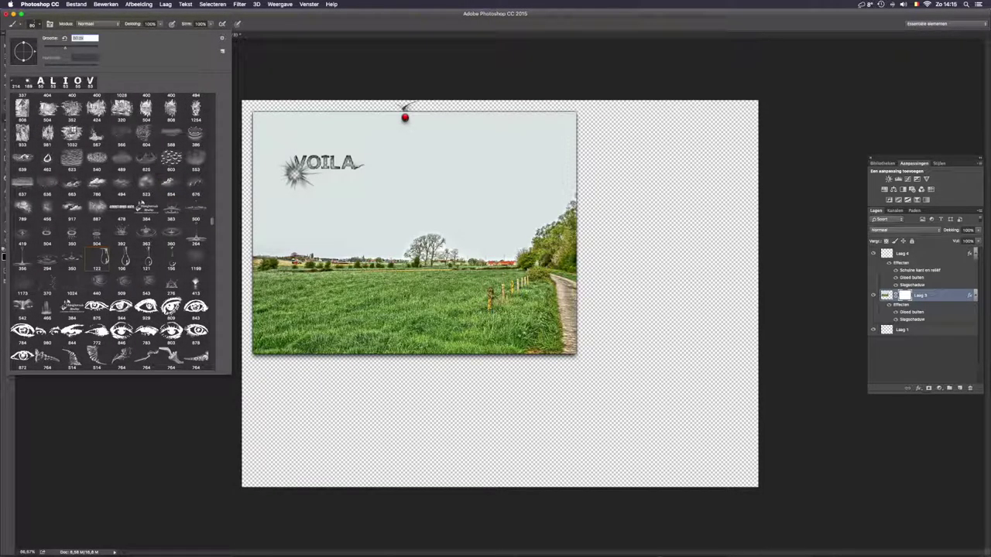
pyautogui.click(147, 255)
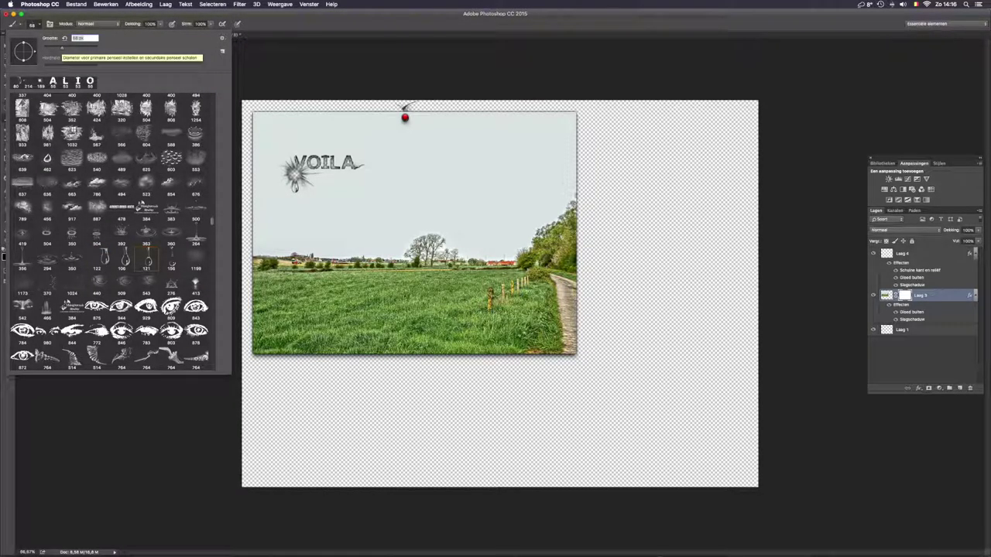
pyautogui.scroll(-5, 116, 232)
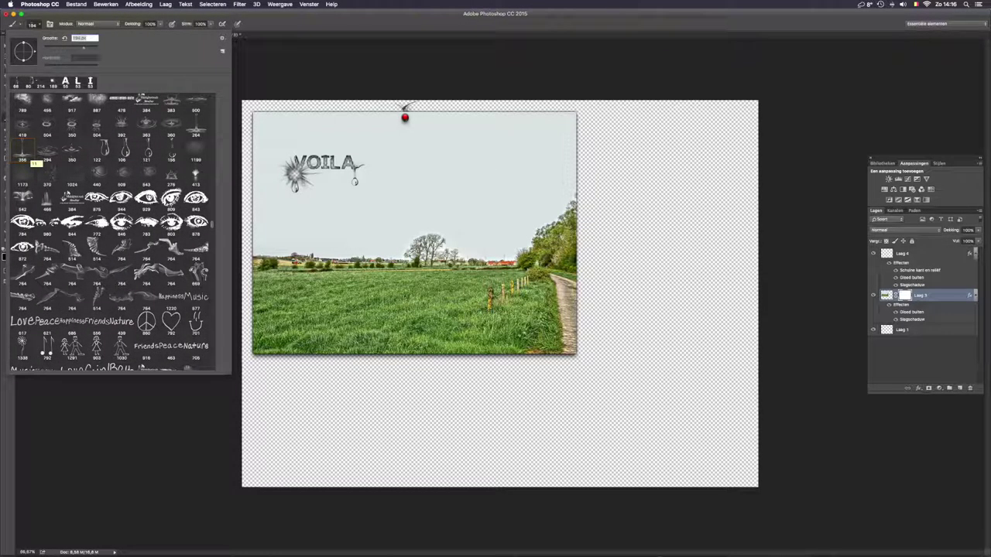
# Create a new layer and stamp two droplets below the photo
pyautogui.press('Escape')
pyautogui.press('super+shift+alt+n')
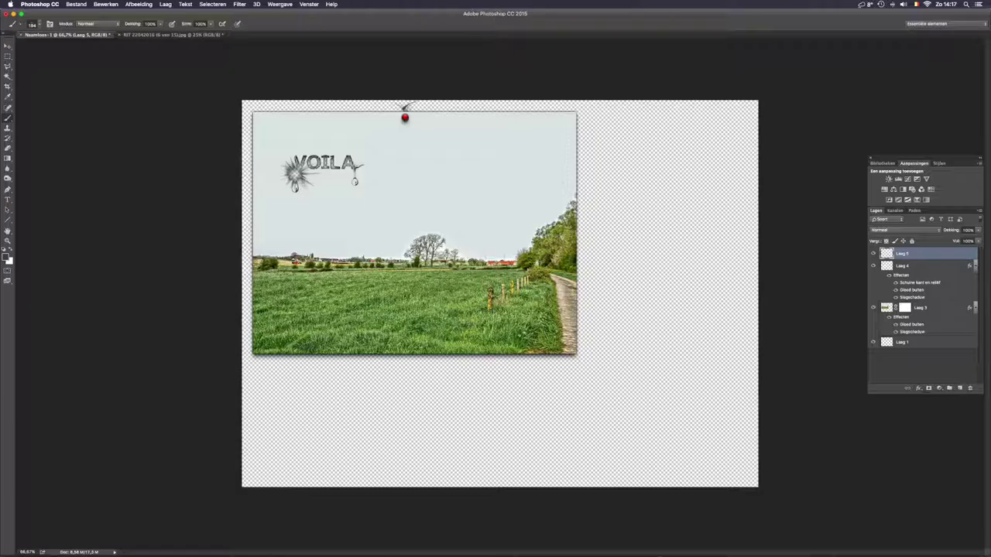
pyautogui.click(33, 23)
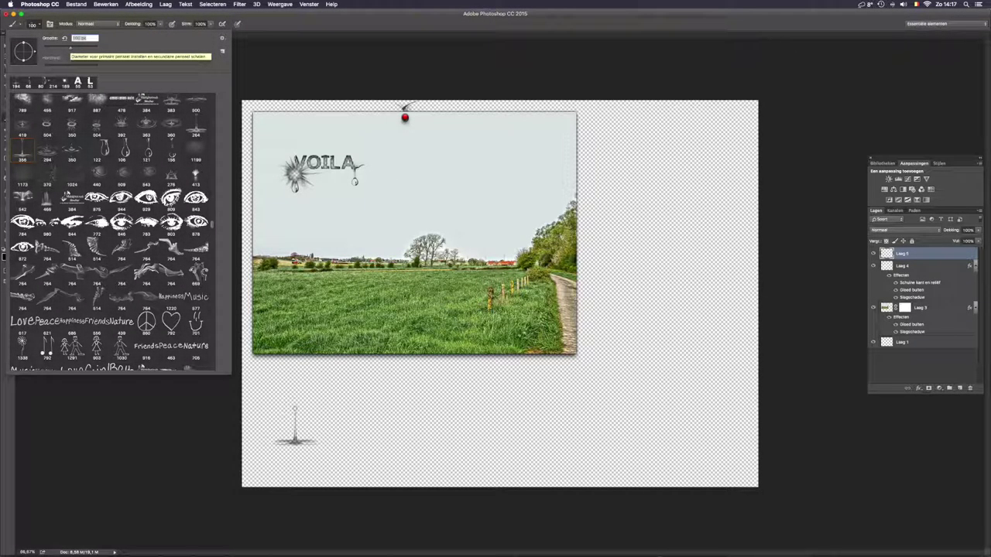
pyautogui.click(362, 401)
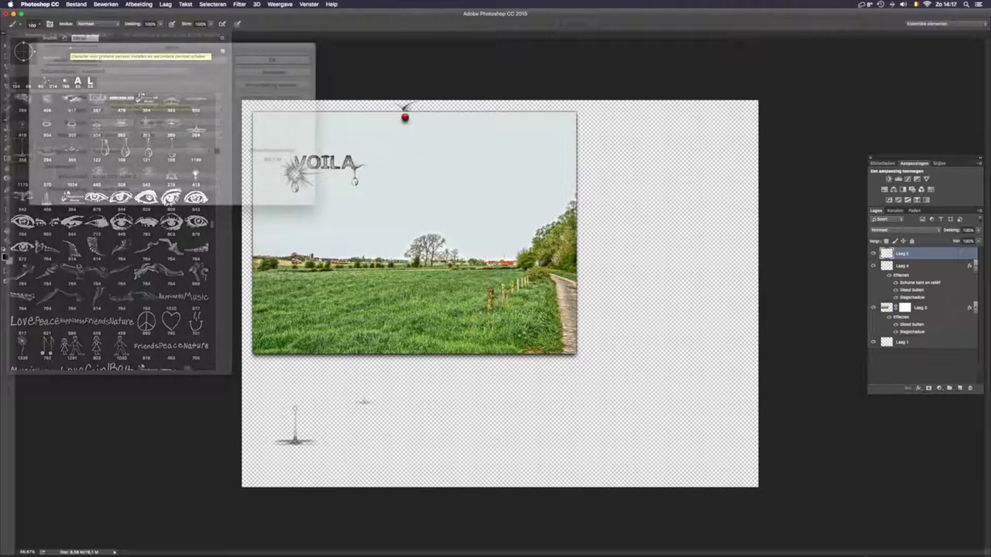
# Create a new 2500 × 2500 pixel transparent document for the Goofy drawing
pyautogui.press('super+n')
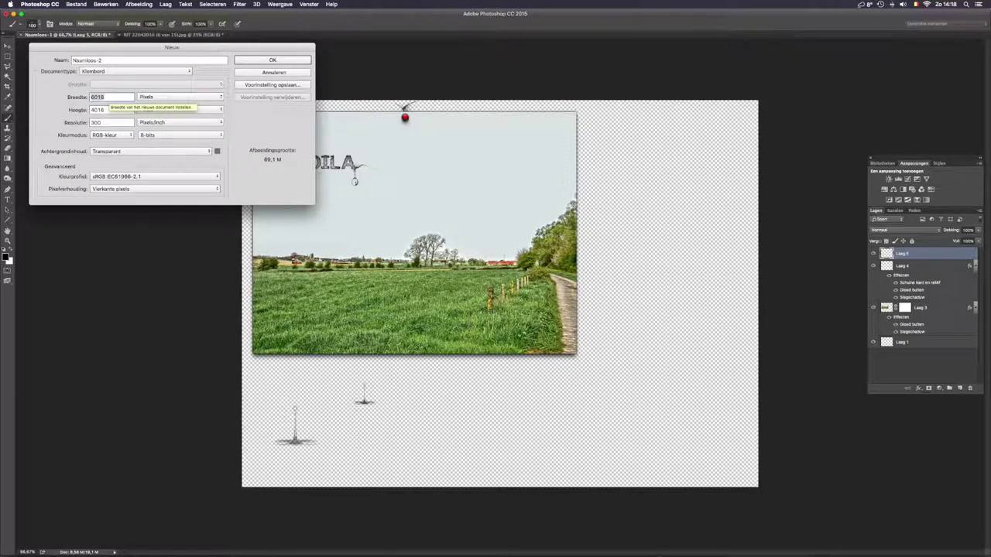
pyautogui.write('2500')
pyautogui.press('Tab')
pyautogui.write('2500')
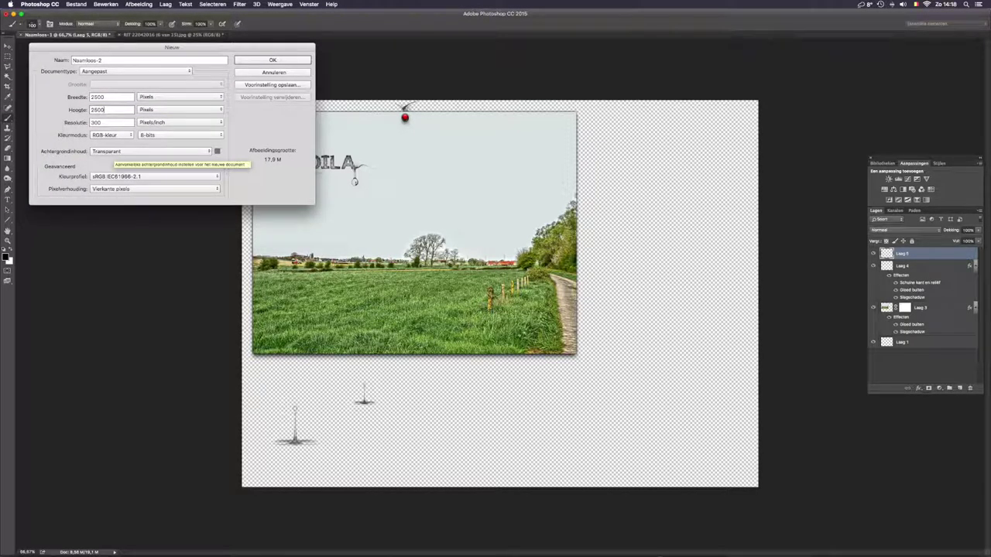
pyautogui.press('Return')
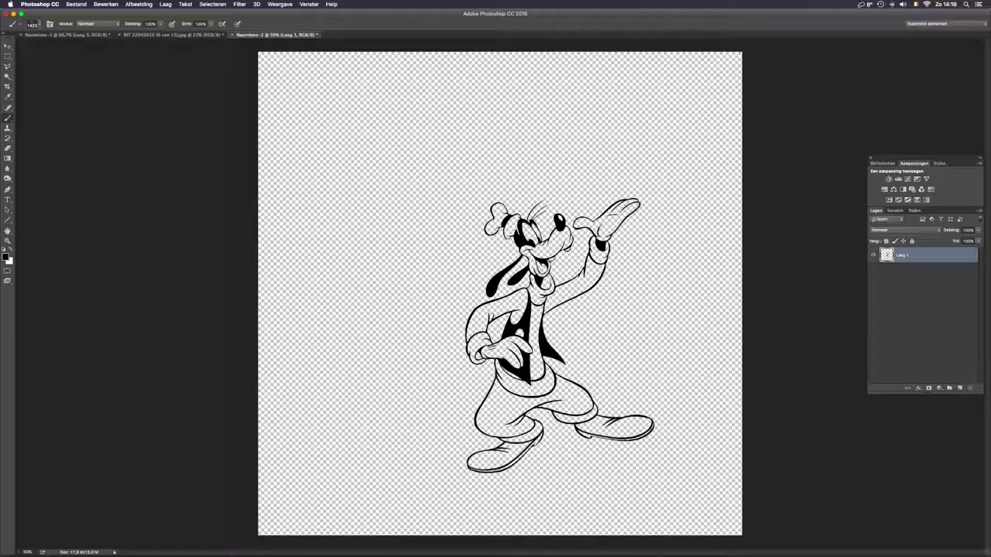
pyautogui.click(8, 78)
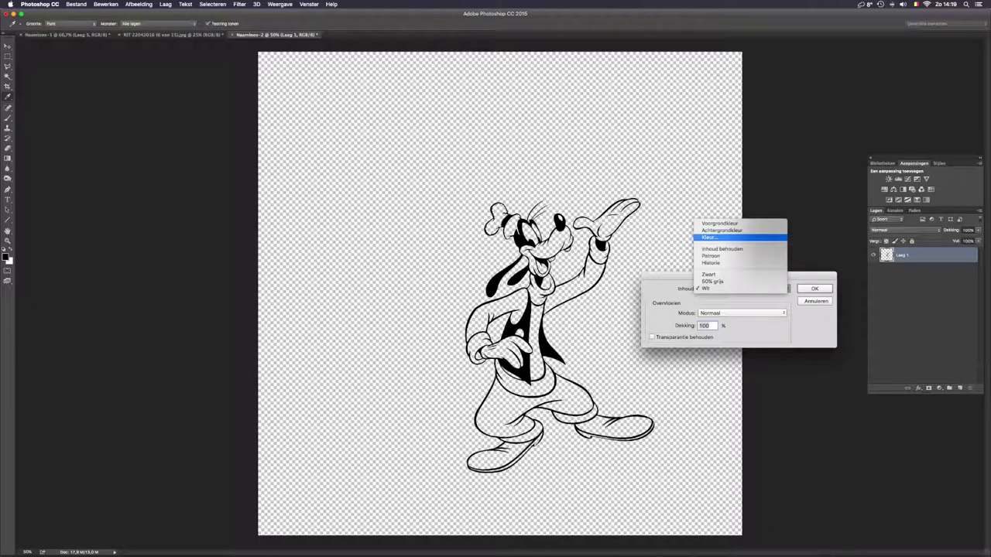
# Fill Goofy's areas with custom colours: red-and-yellow hat, blue shirt, tan trousers, grey shoes, green belt
pyautogui.press('Return')
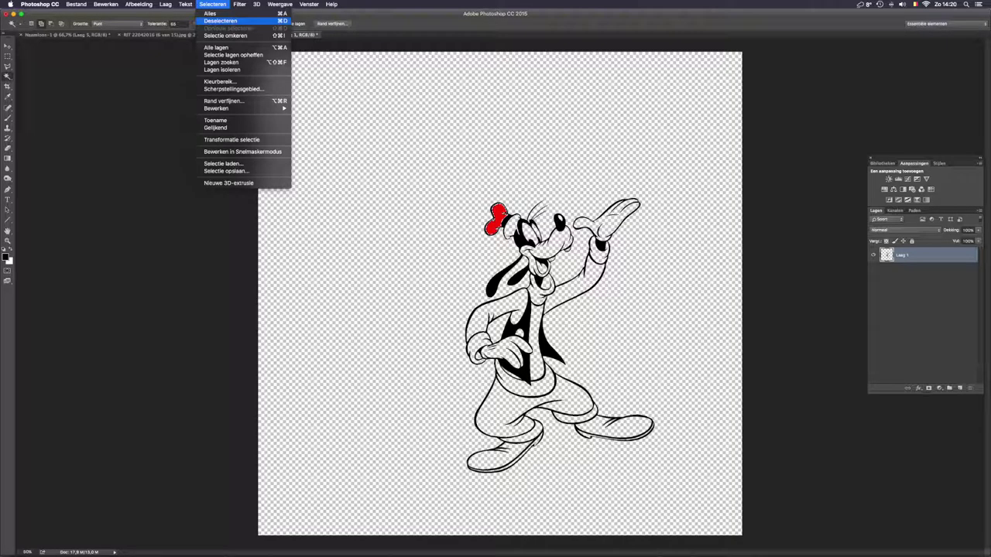
pyautogui.click(220, 21)
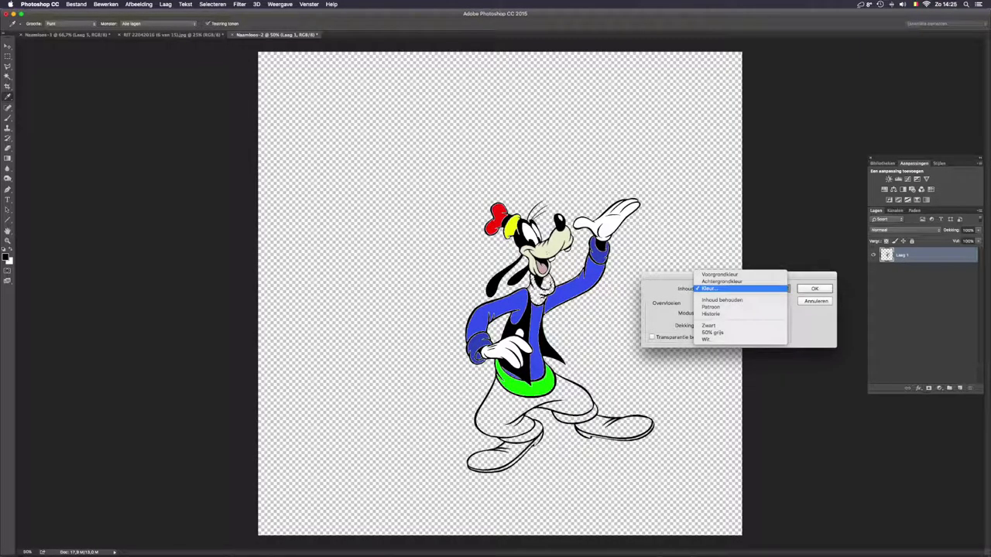
pyautogui.press('Return')
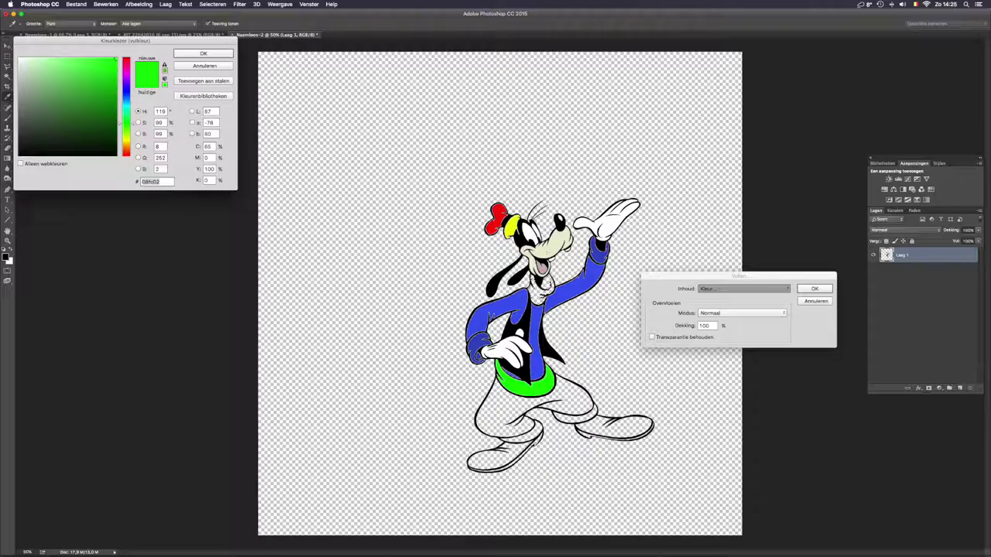
pyautogui.press('Return')
pyautogui.press('Return')
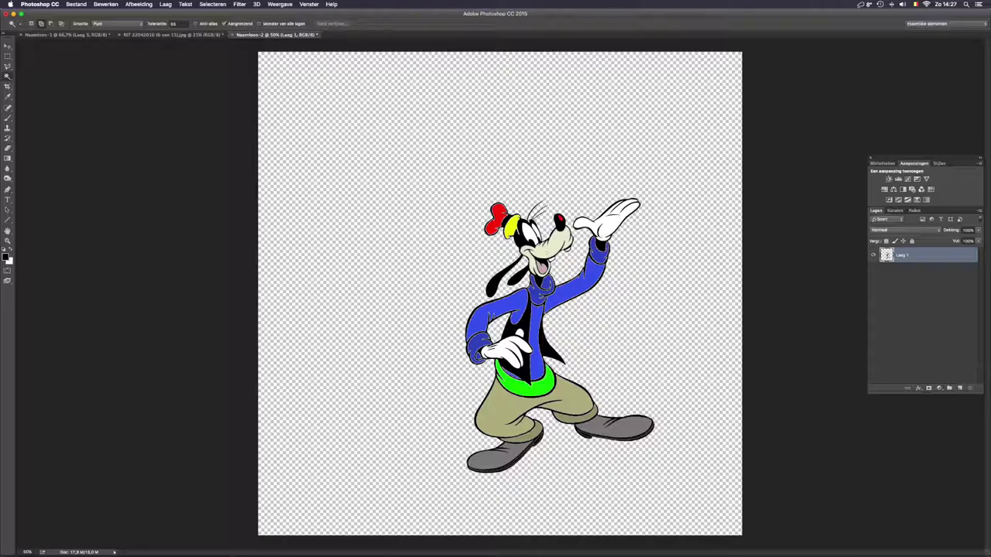
pyautogui.click(212, 3)
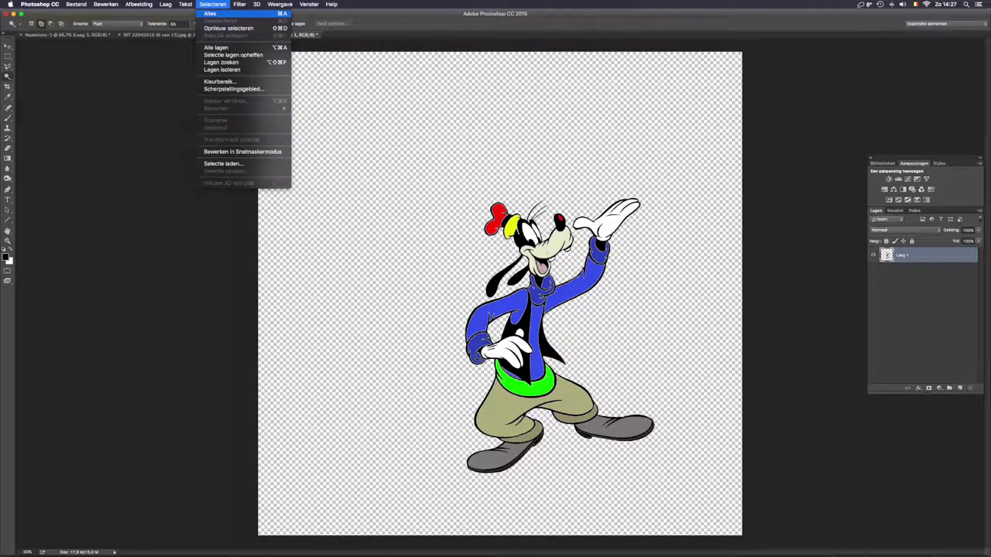
# Select and copy the whole Goofy, then resize the pasted copy and mirror it horizontally
pyautogui.click(210, 13)
pyautogui.click(105, 4)
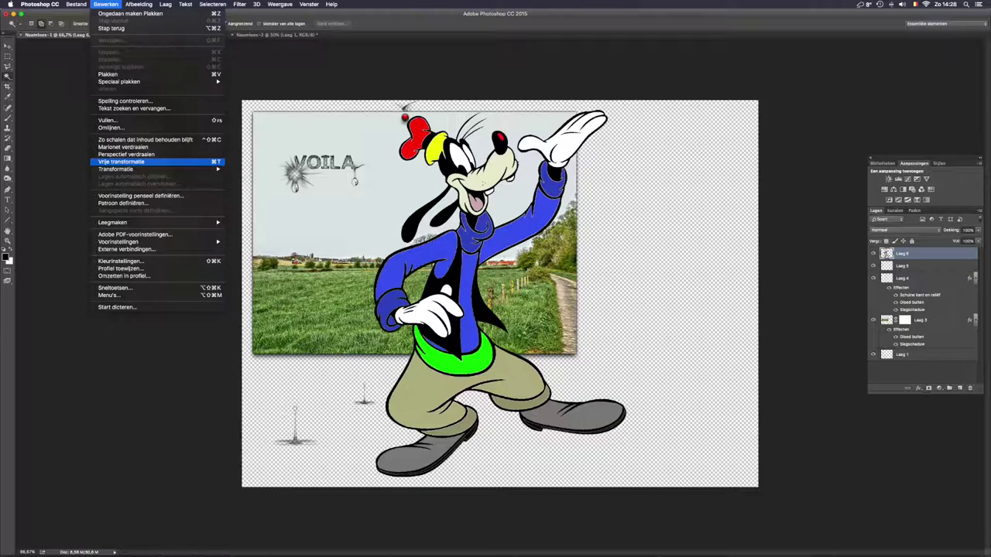
pyautogui.click(124, 161)
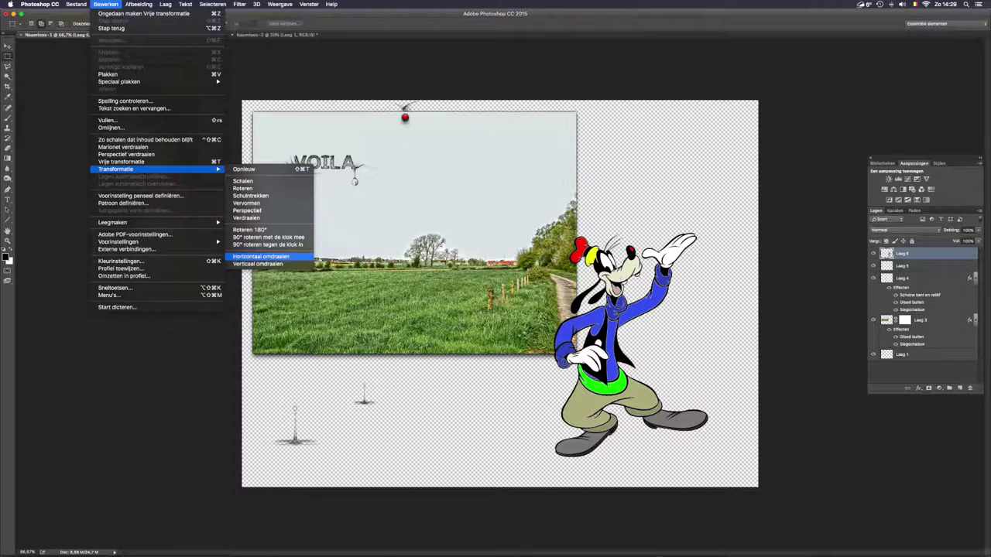
pyautogui.click(261, 257)
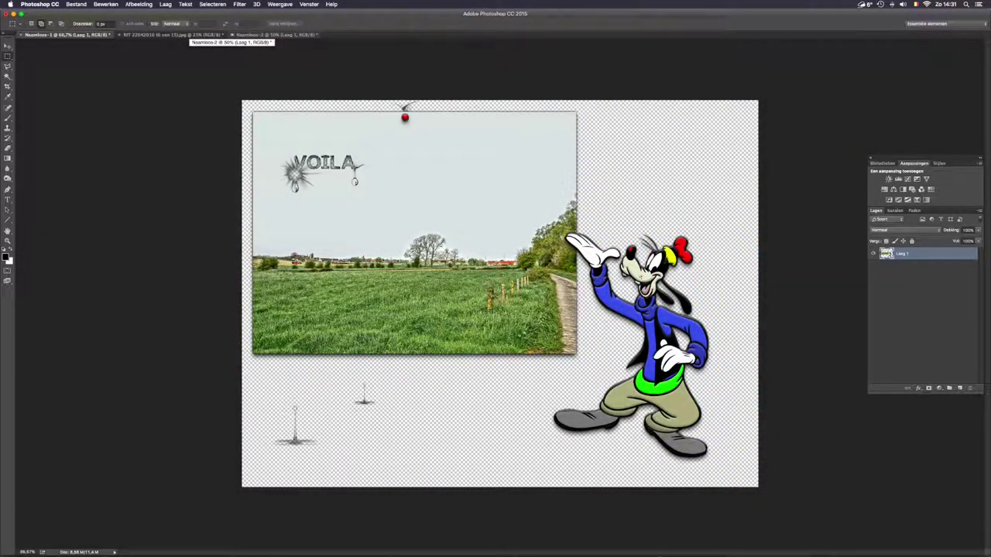
# Discard the Goofy, landscape and composition documents with Niet opslaan, then quit Photoshop CC
pyautogui.click(232, 35)
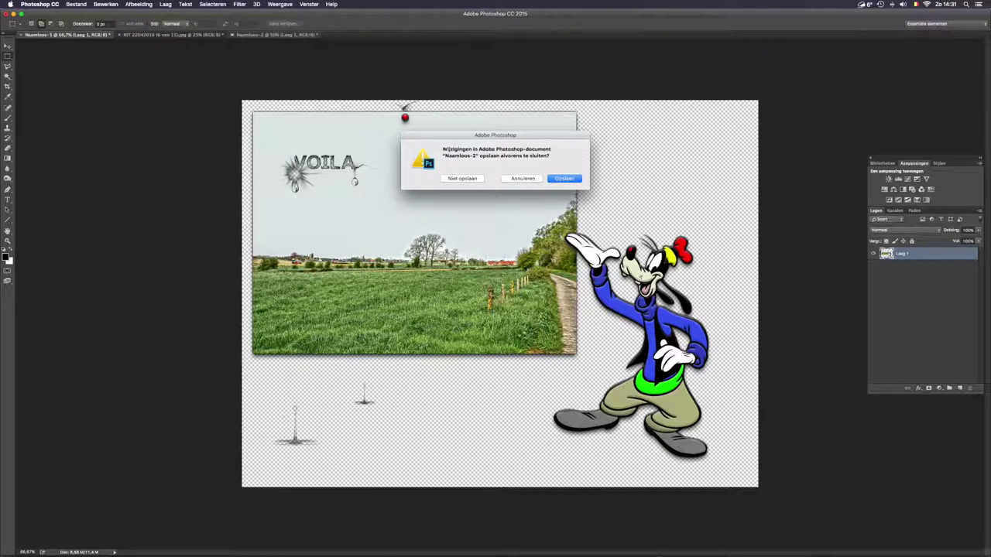
pyautogui.press('super+d')
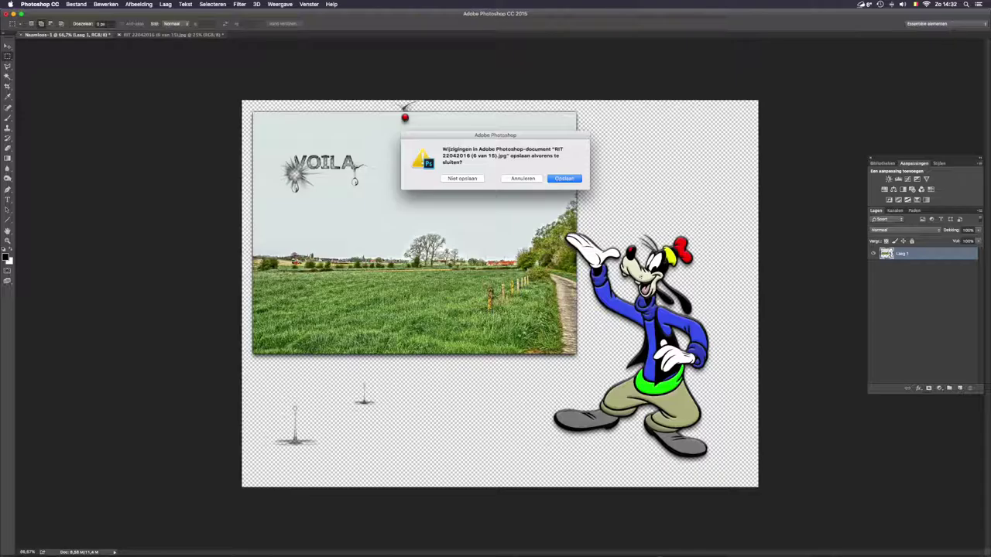
pyautogui.press('super+d')
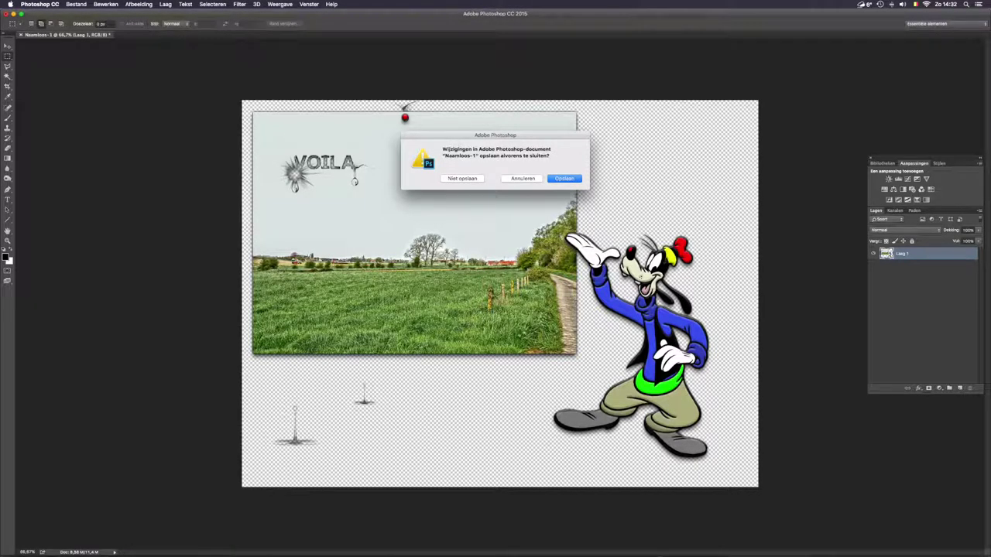
pyautogui.press('super+d')
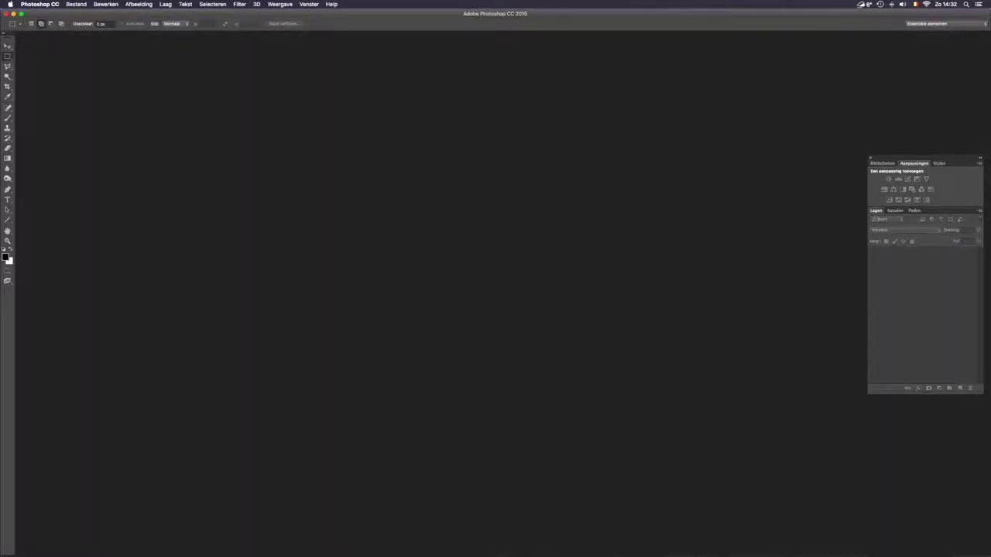
pyautogui.press('super+q')
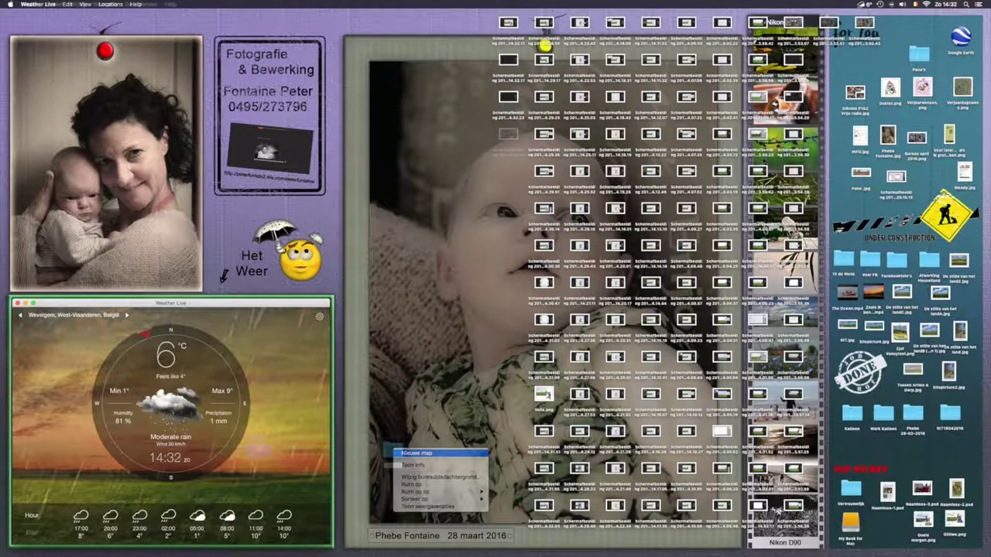
# Add a new folder to the Finder desktop with the Nieuwe map context-menu command
pyautogui.click(419, 453)
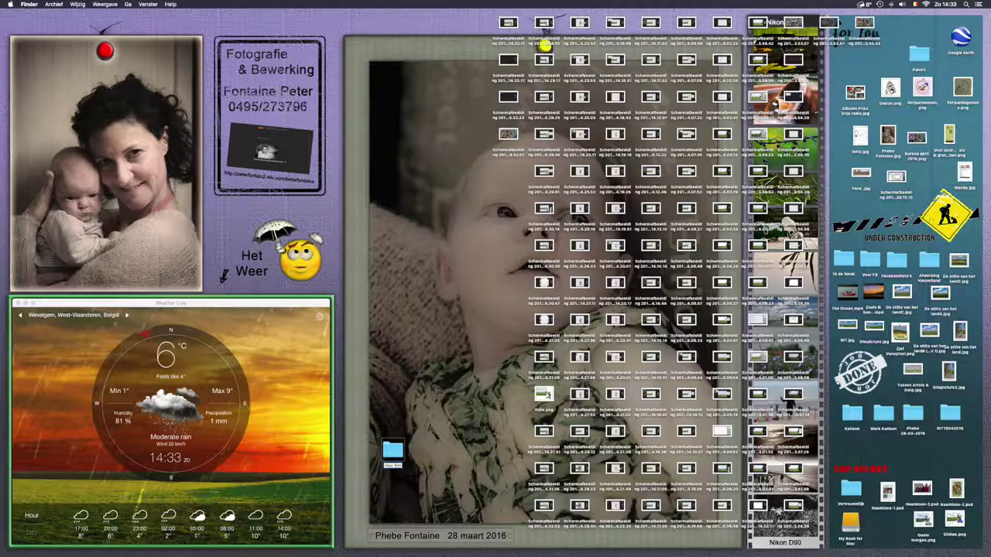